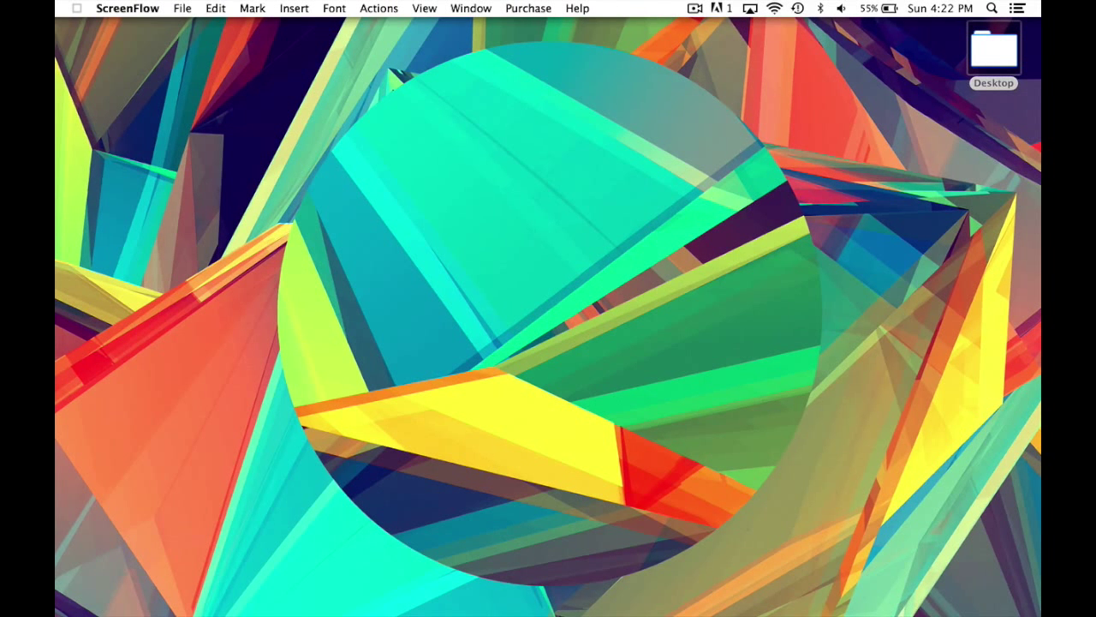
# Step: Show the Downloads stack contents from the Dock
pyautogui.moveTo(893, 602)
pyautogui.click(912, 565)
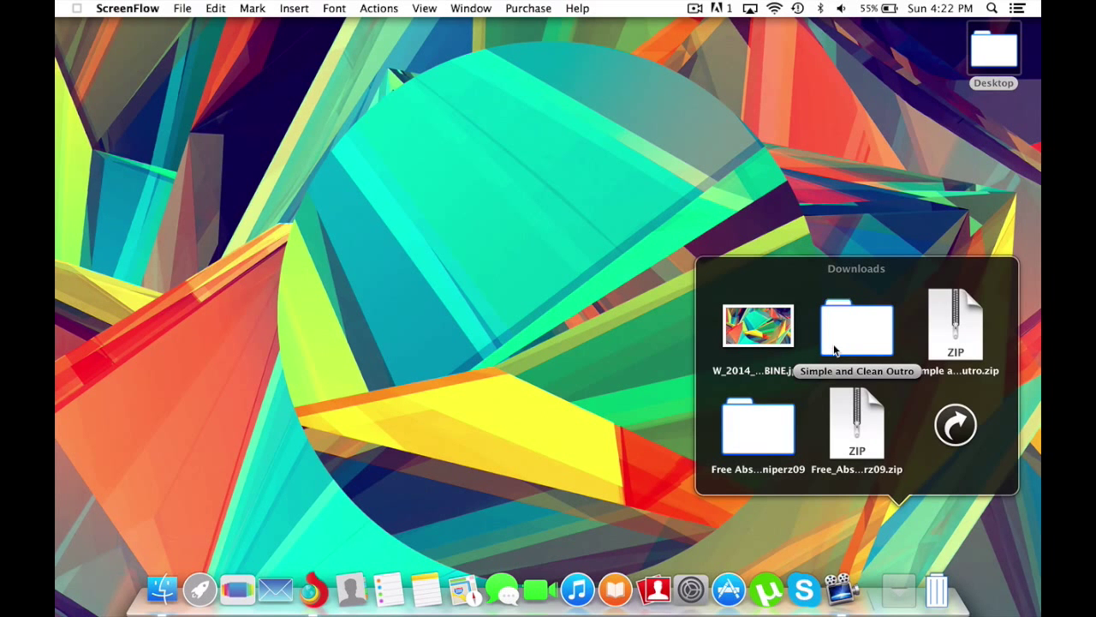
# Step: Open the Free Abstract template folder and launch its .aep project in After Effects
pyautogui.click(762, 439)
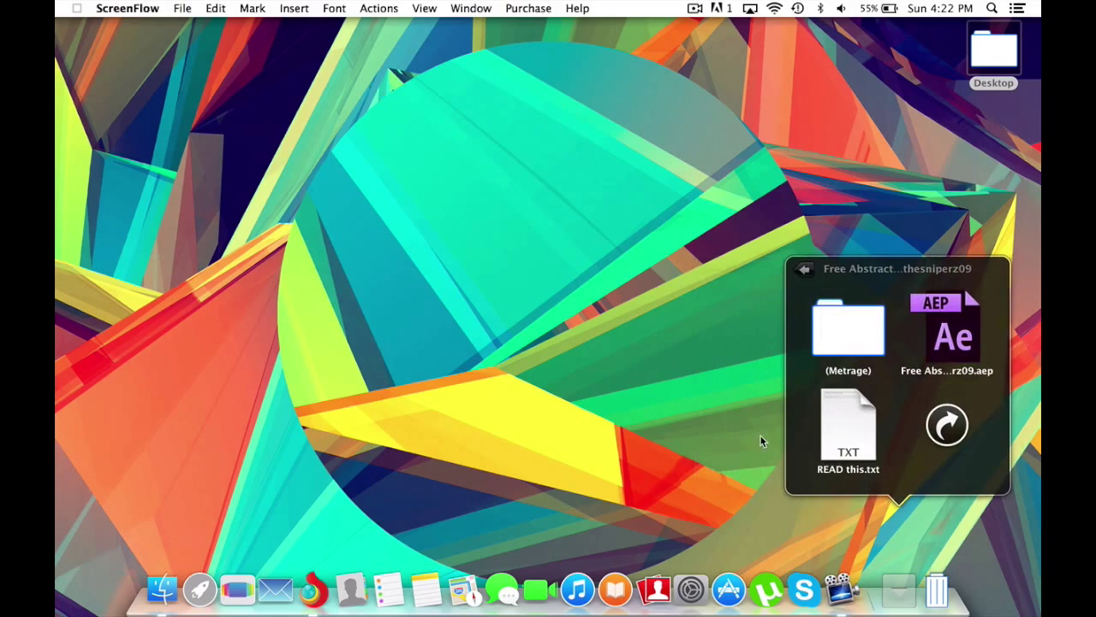
pyautogui.click(606, 350)
pyautogui.moveTo(771, 608)
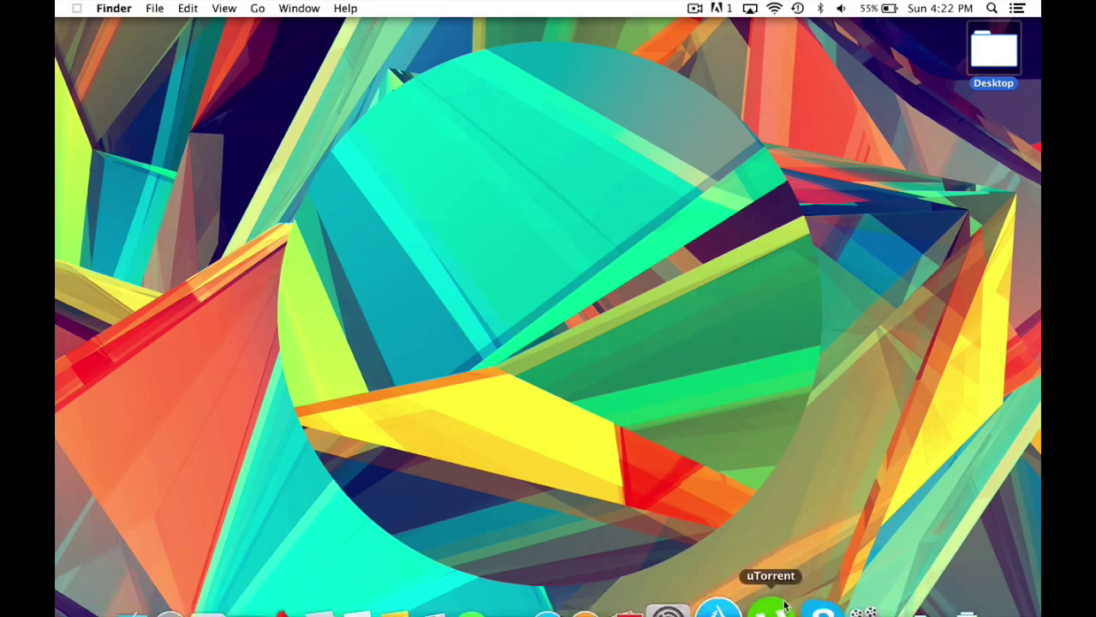
pyautogui.click(900, 591)
pyautogui.click(786, 439)
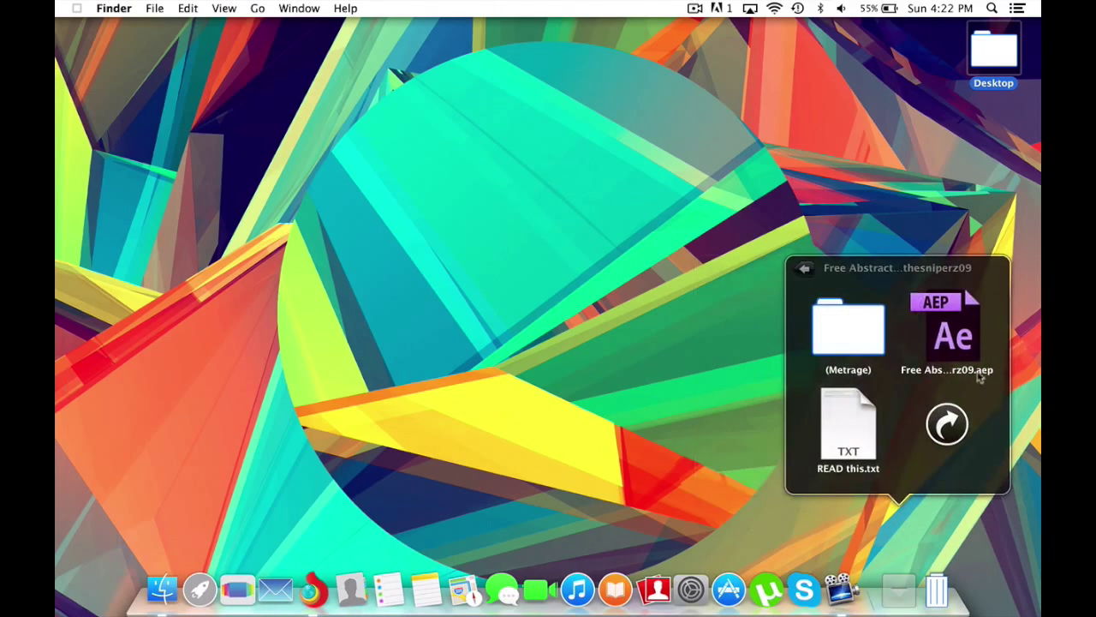
pyautogui.doubleClick(981, 319)
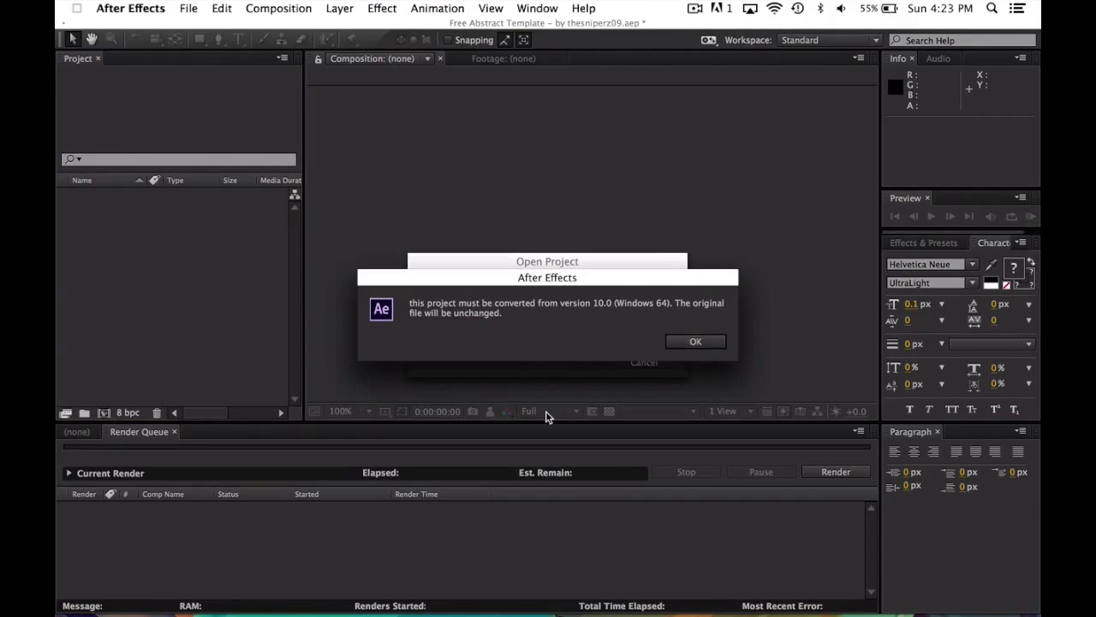
# Step: Accept the version 10.0 conversion and dismiss the missing-font warning so Composition 1 loads
pyautogui.click(699, 345)
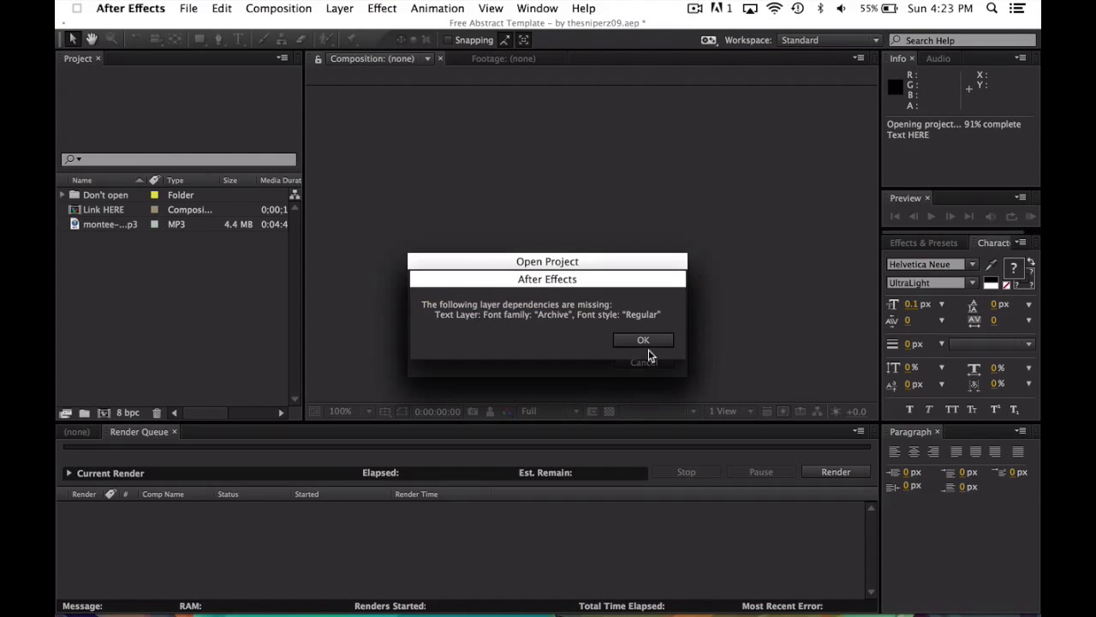
pyautogui.click(647, 341)
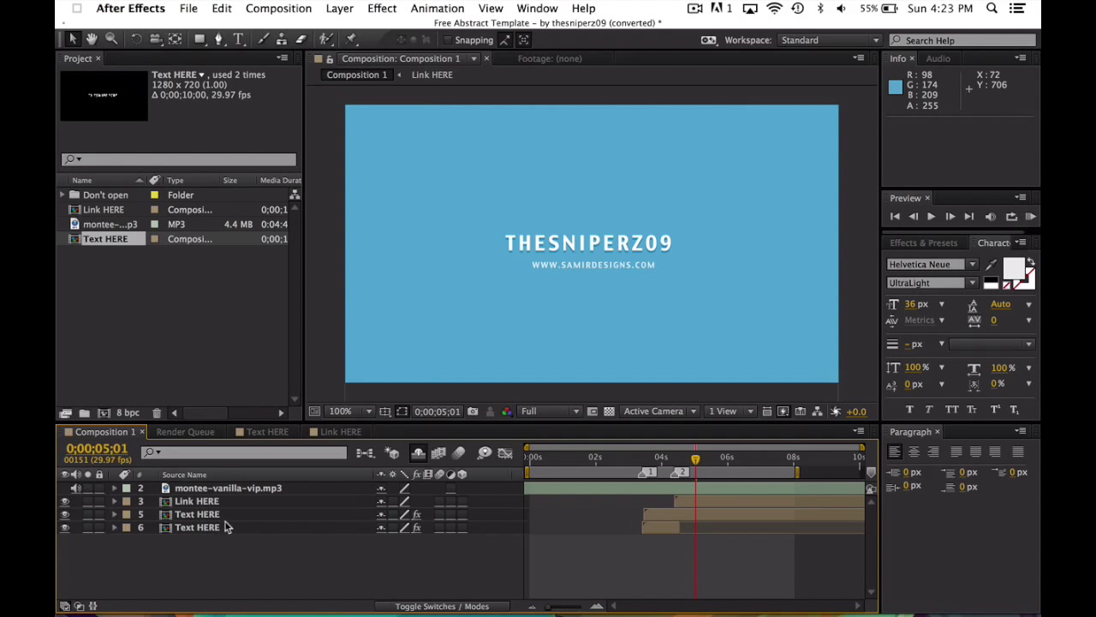
# Step: Edit the Link HERE precomp text to YOUTUBE.COM/MINECRFTROCKS, RAM preview it, and return to Composition 1
pyautogui.click(205, 501)
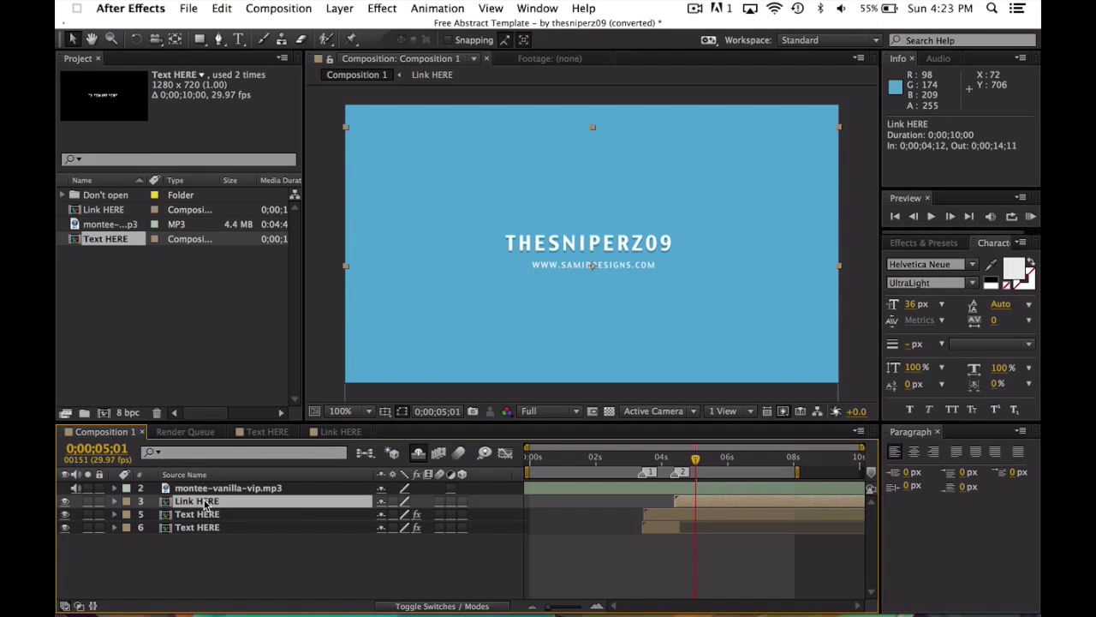
pyautogui.doubleClick(241, 502)
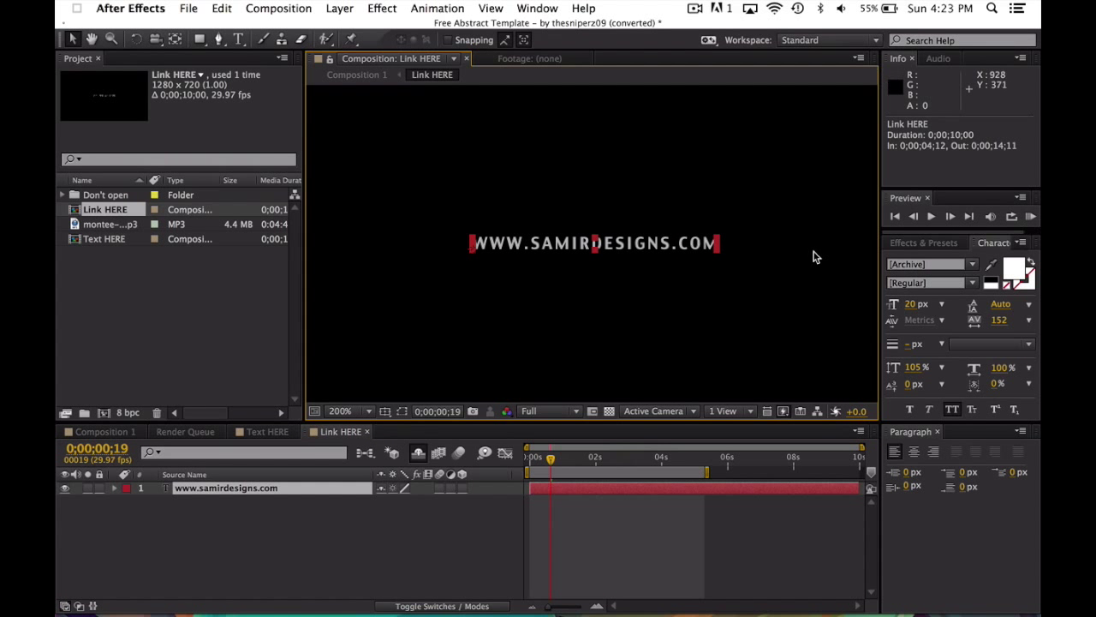
pyautogui.doubleClick(692, 248)
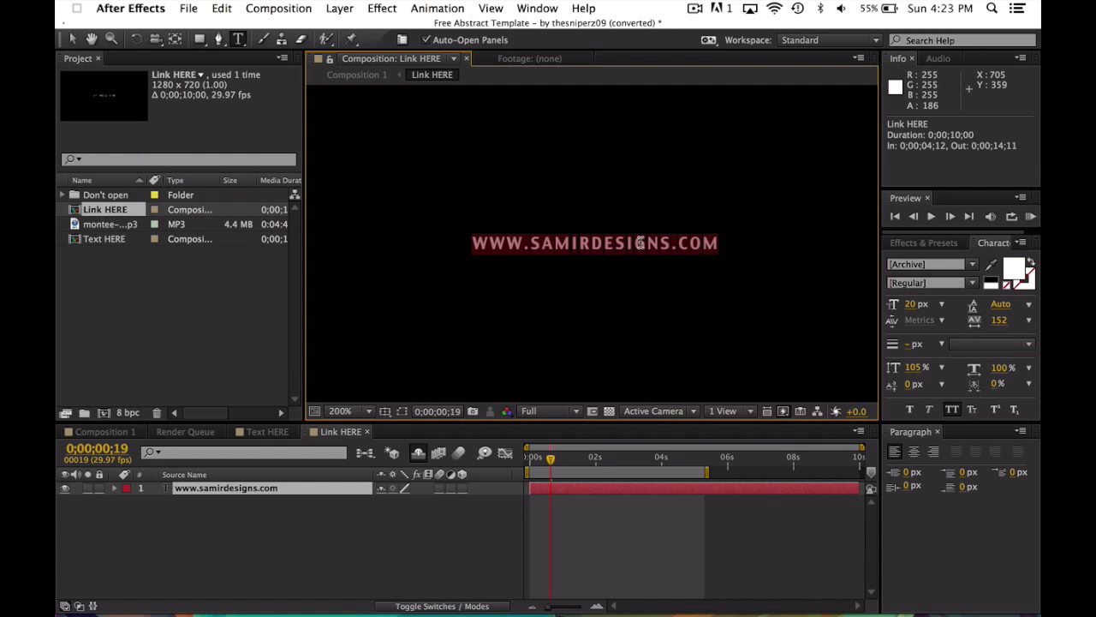
pyautogui.write('YOUTUBE.COM/')
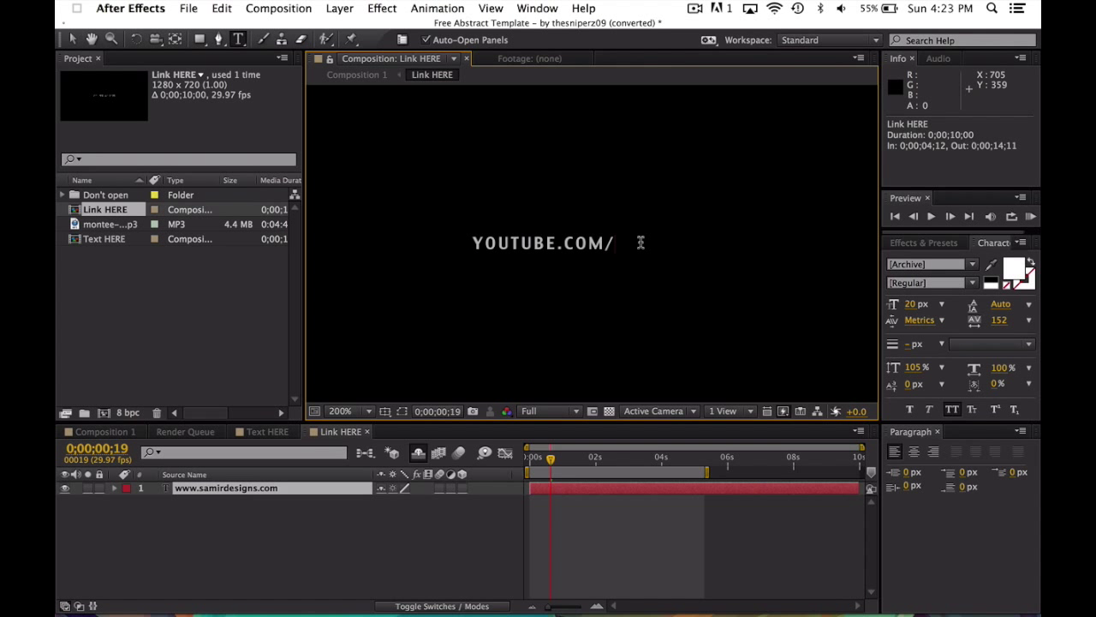
pyautogui.write('MINECRFTROCKS')
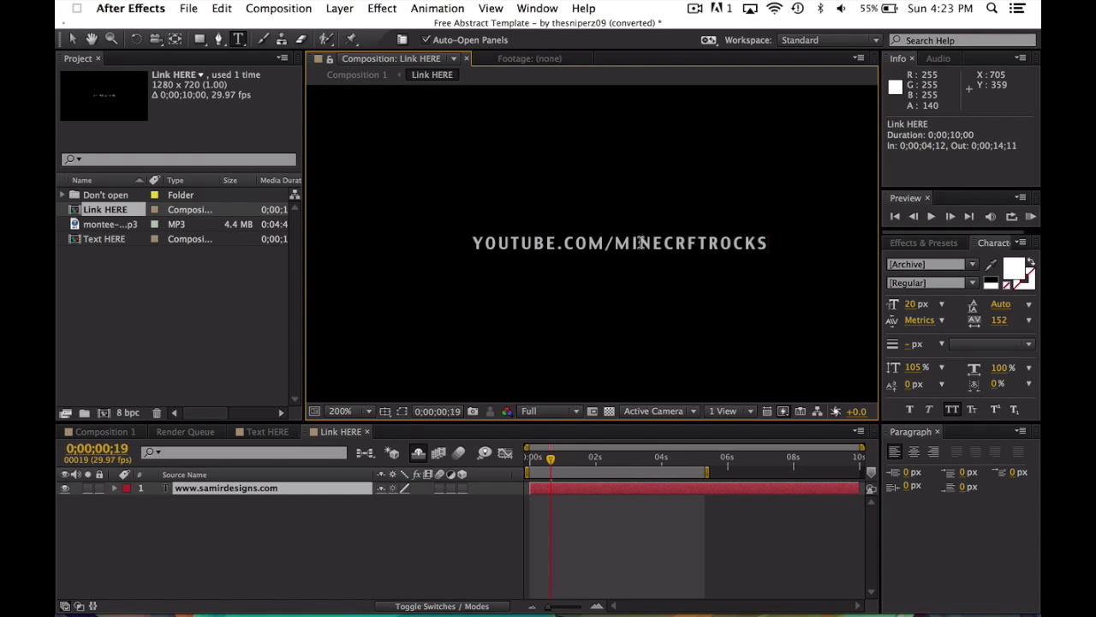
pyautogui.click(1032, 216)
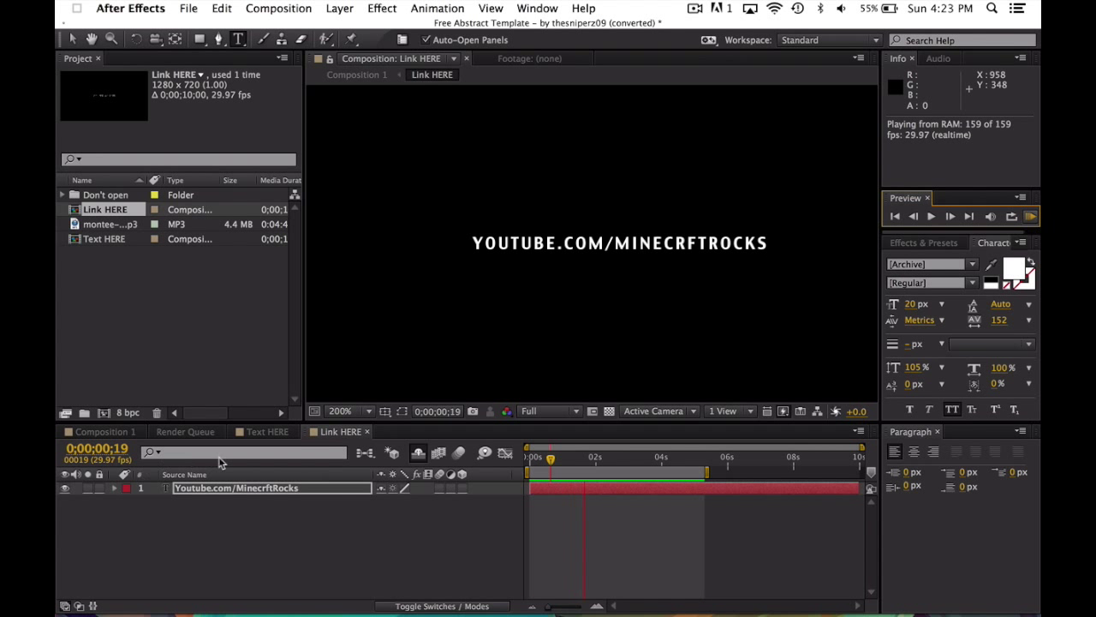
pyautogui.click(101, 432)
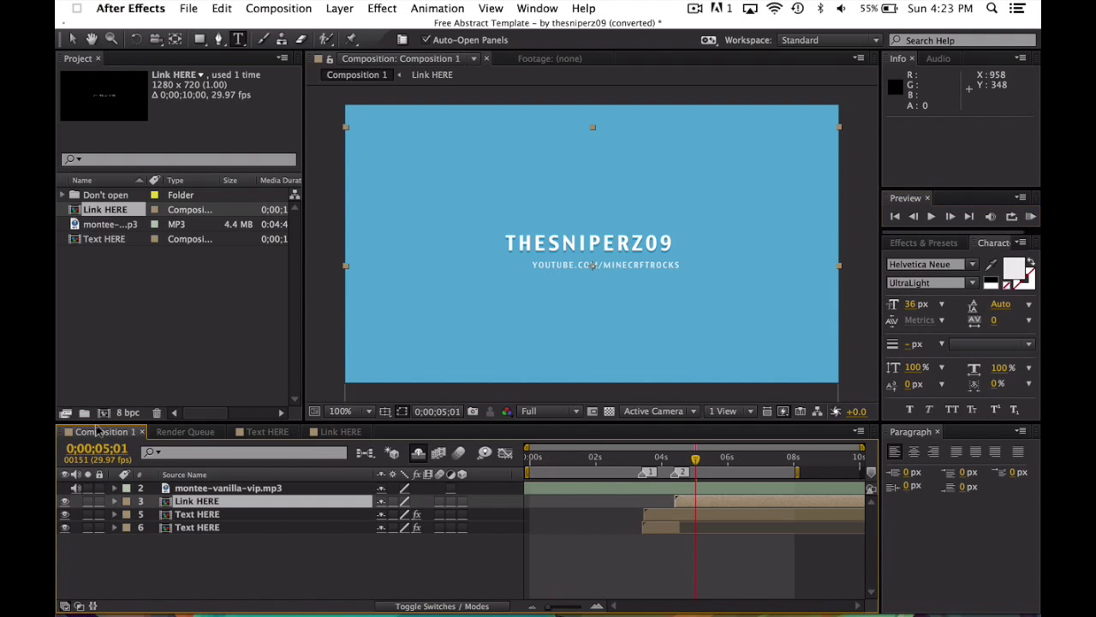
# Step: Edit the Text HERE precomp title to FORMALGAMER and RAM preview the animation
pyautogui.click(197, 514)
pyautogui.doubleClick(197, 514)
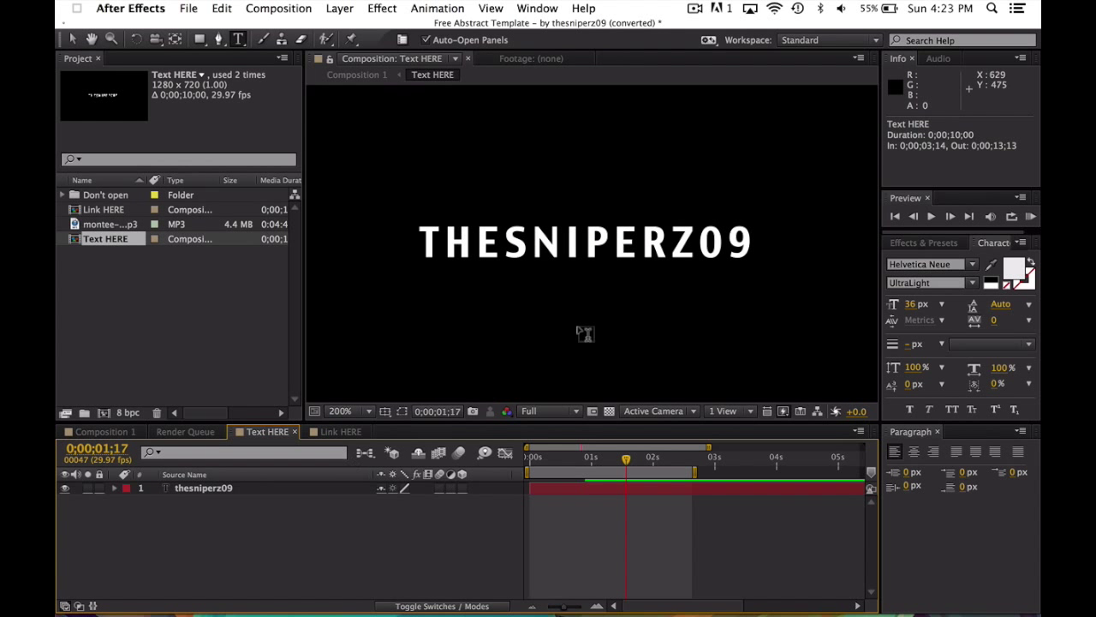
pyautogui.doubleClick(681, 235)
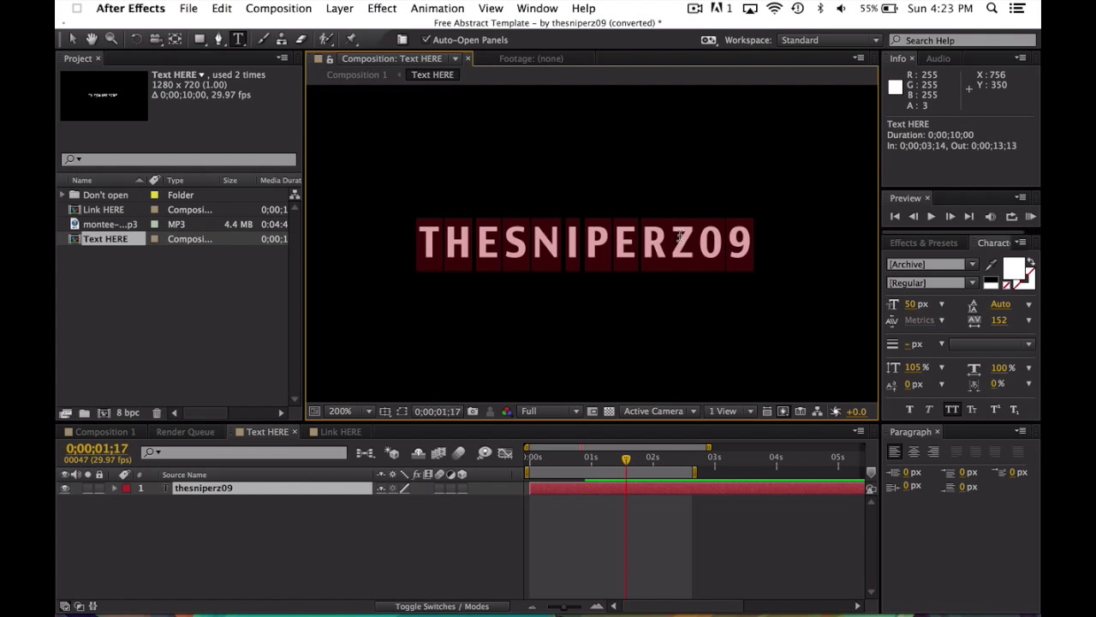
pyautogui.write('FO')
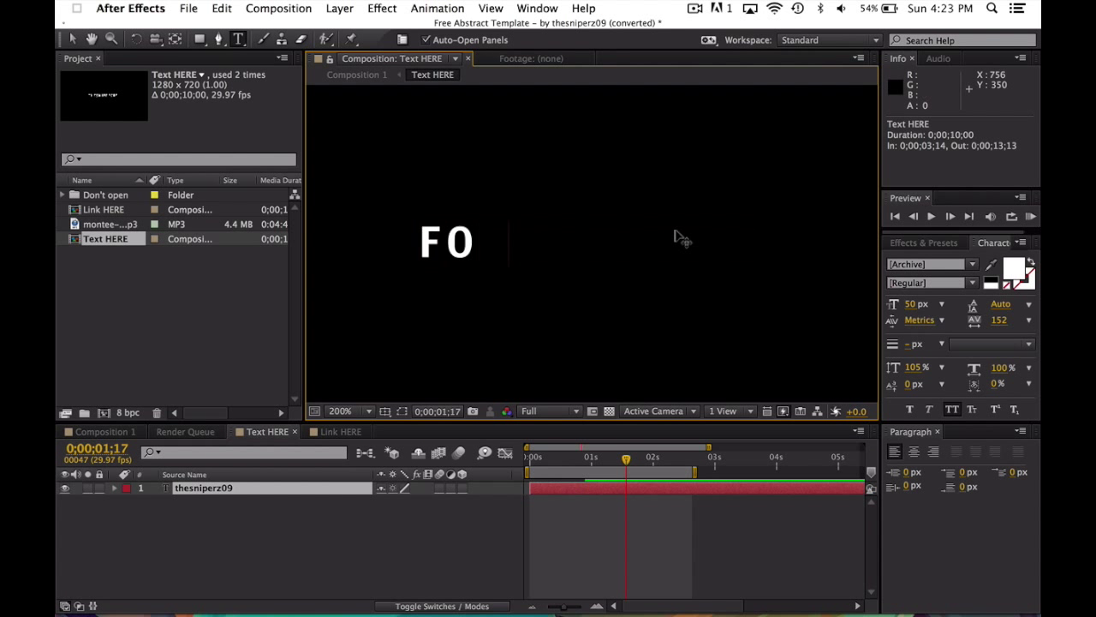
pyautogui.write('RMALGAMER')
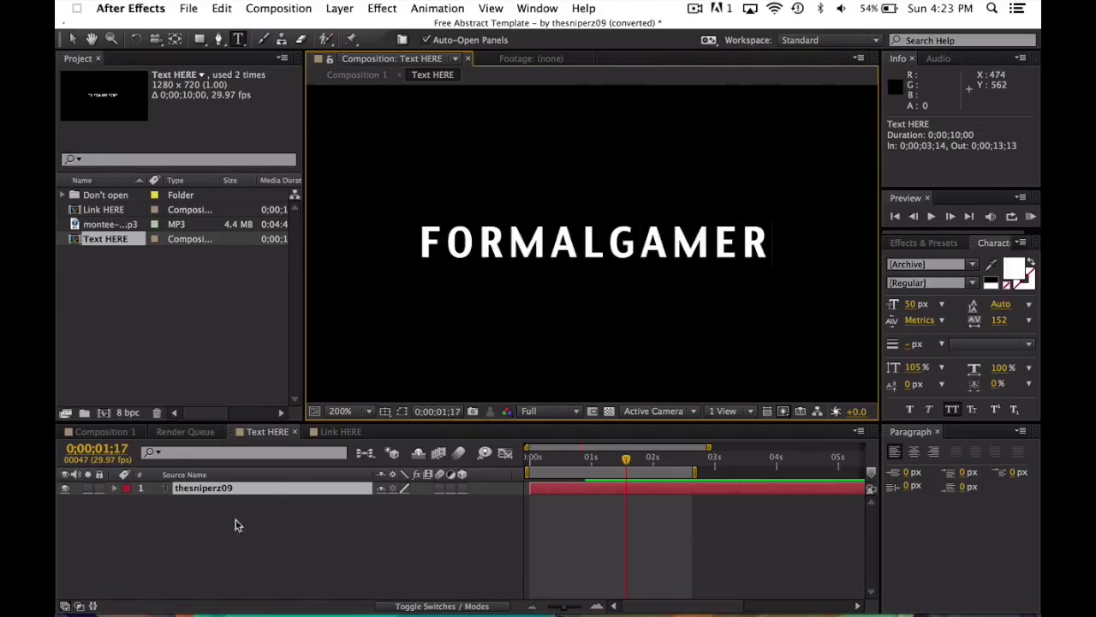
pyautogui.click(1031, 216)
pyautogui.write('FormalGamer')
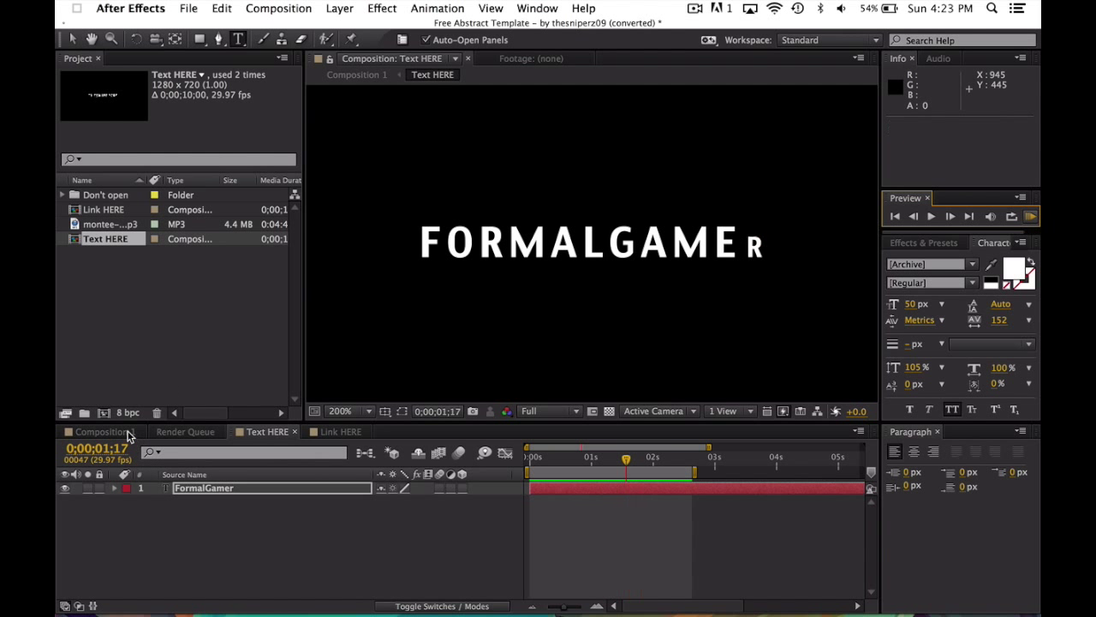
# Step: Return to Composition 1, re-inspect the title precomp, and come back to the main intro
pyautogui.click(101, 430)
pyautogui.doubleClick(214, 527)
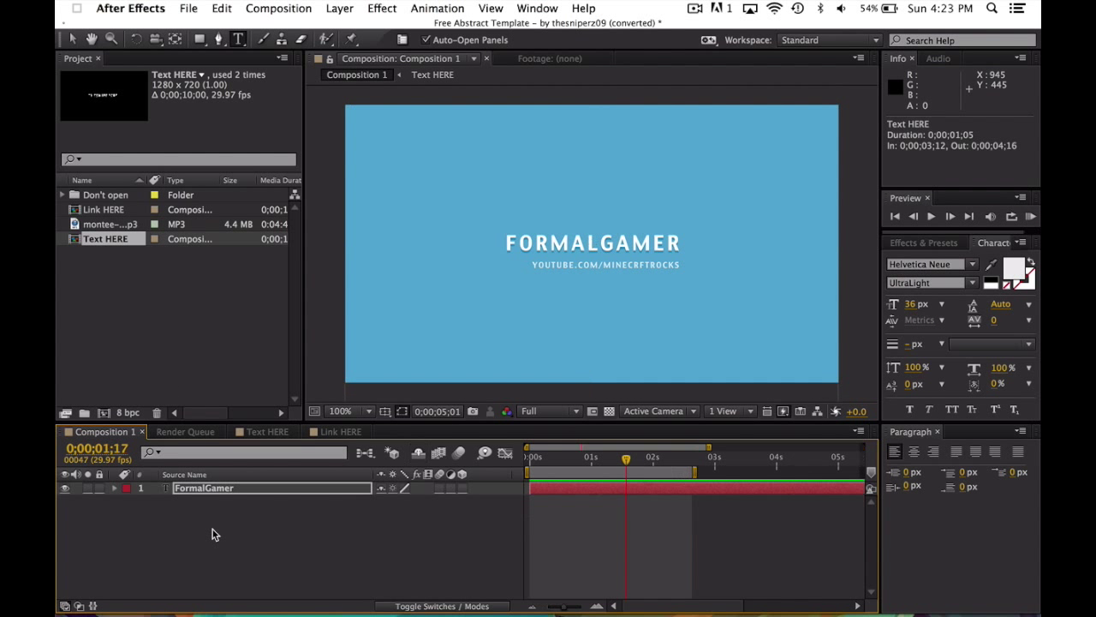
pyautogui.click(94, 432)
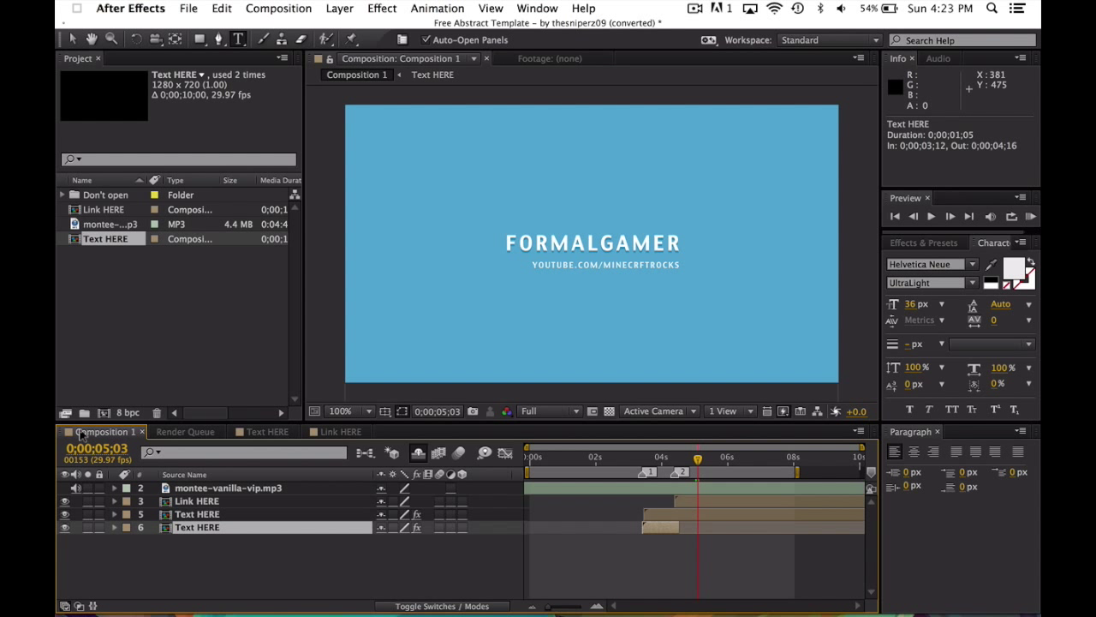
pyautogui.click(1032, 219)
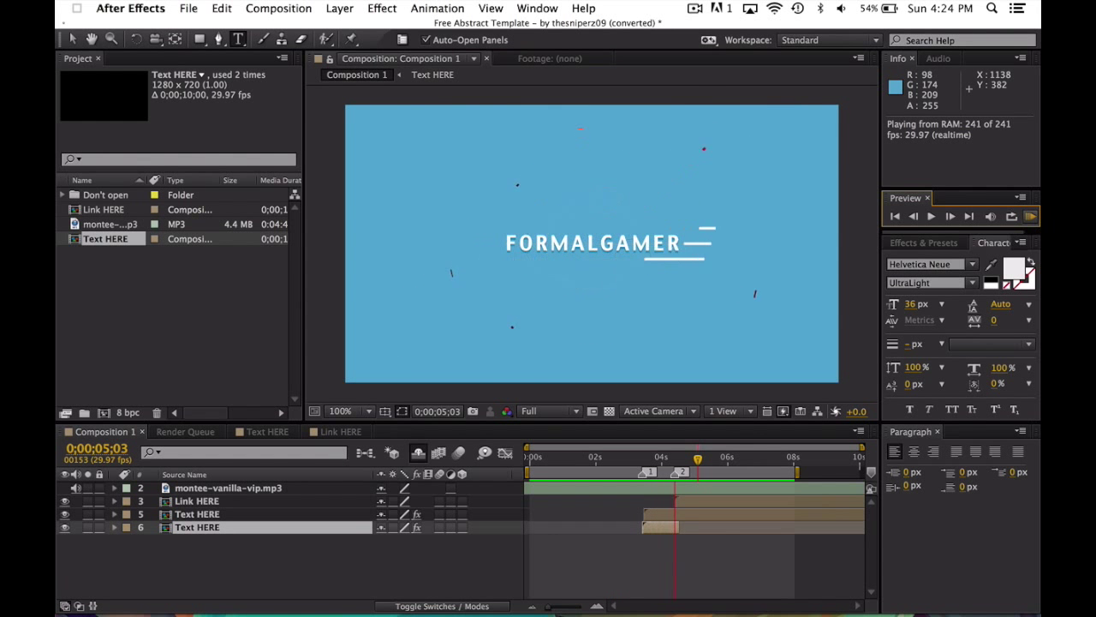
pyautogui.click(1031, 219)
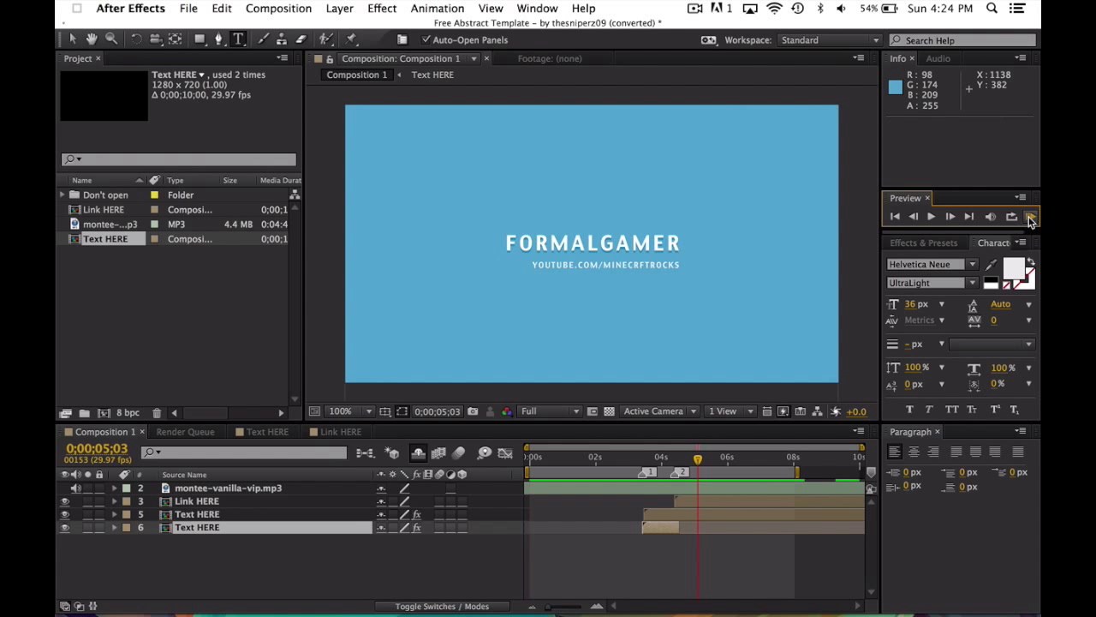
pyautogui.click(184, 432)
pyautogui.click(103, 432)
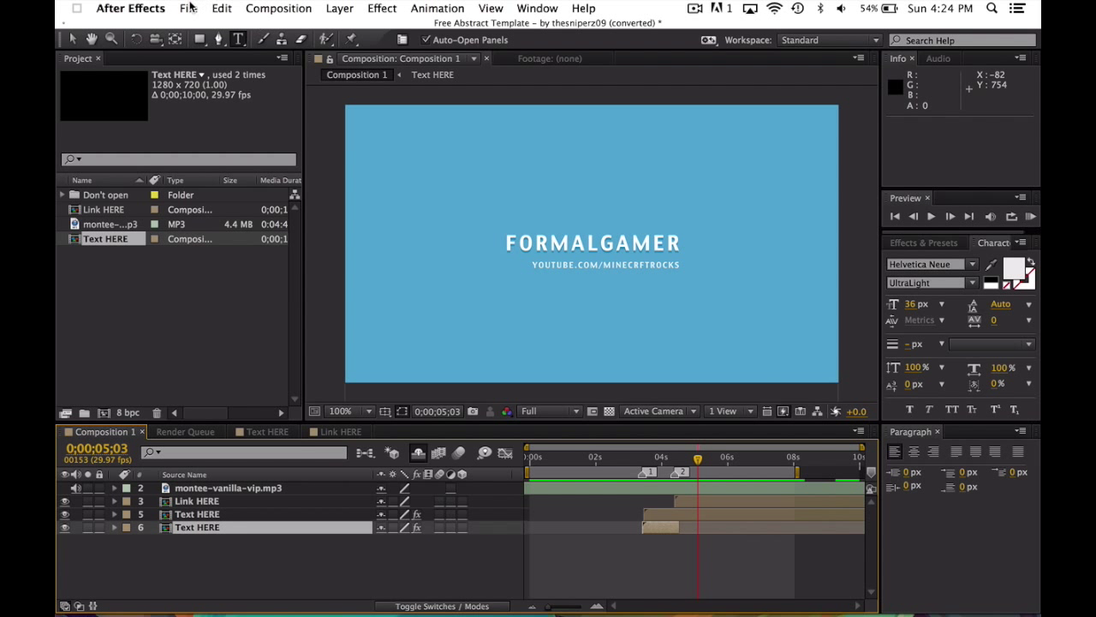
# Step: Add Composition 1 to the Render Queue and show the queued job
pyautogui.click(279, 7)
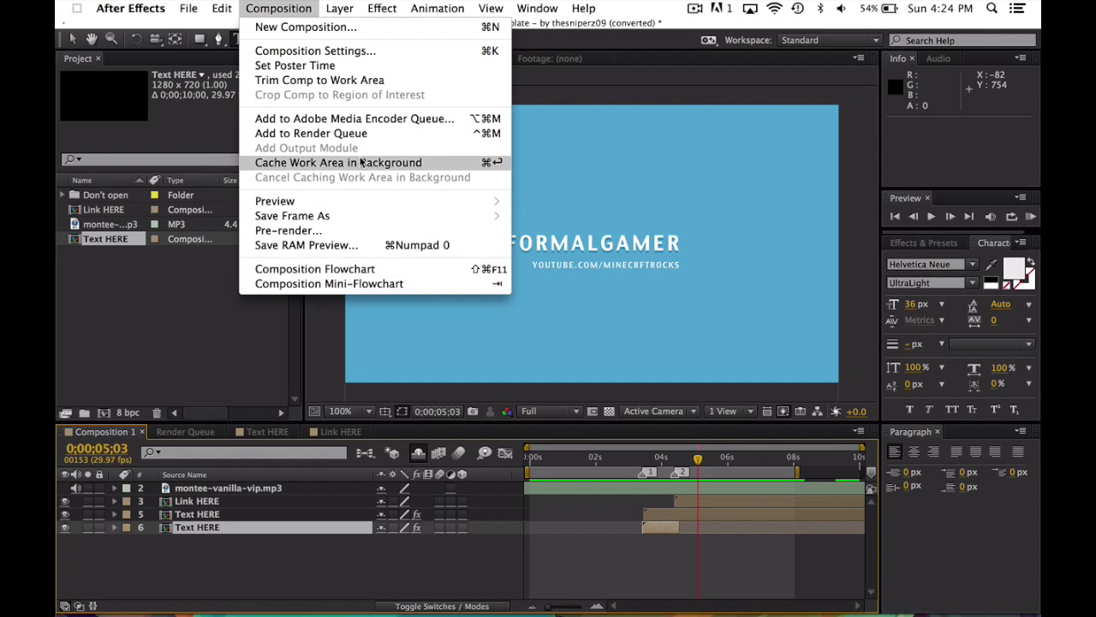
pyautogui.click(272, 544)
pyautogui.click(185, 432)
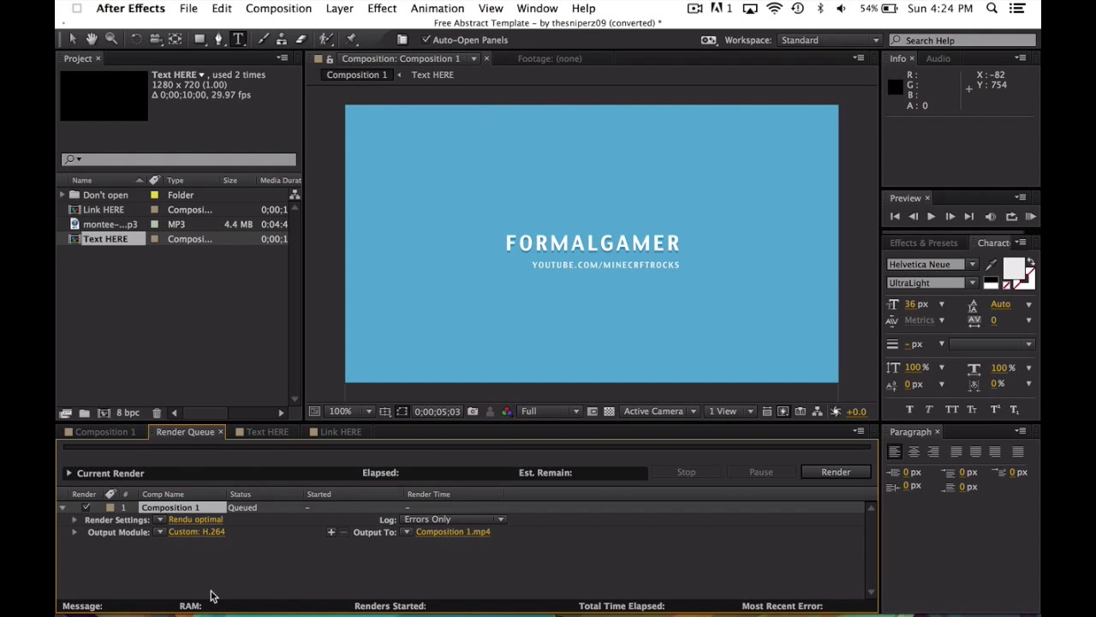
# Step: Set the output to 'fl;jsdkf; adjksfl;.mp4' in the YouTube folder and start the render
pyautogui.click(454, 533)
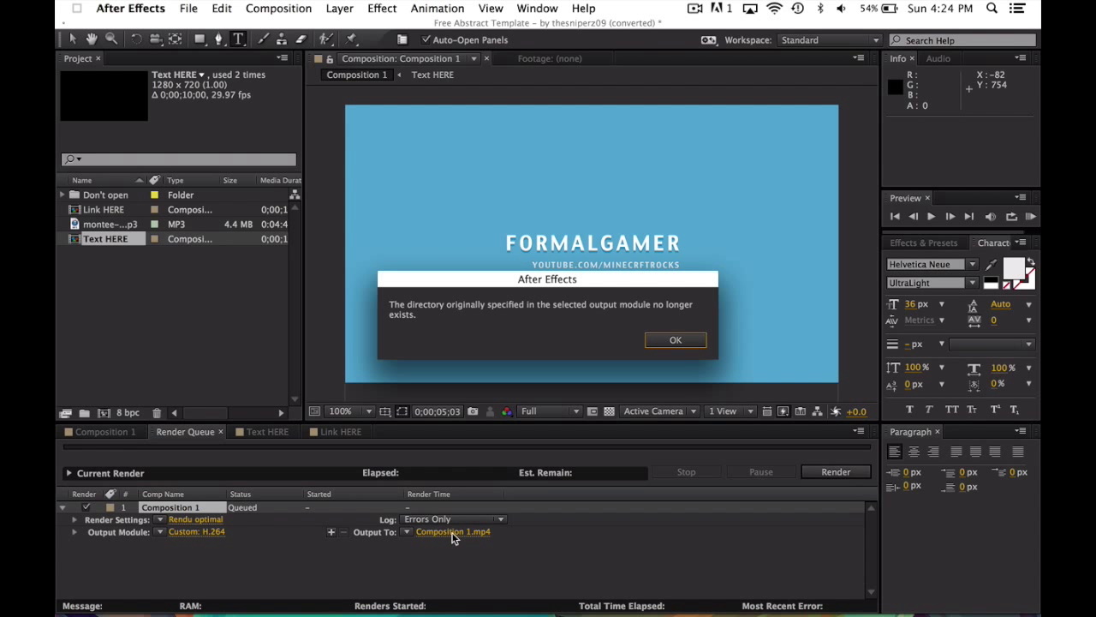
pyautogui.click(674, 341)
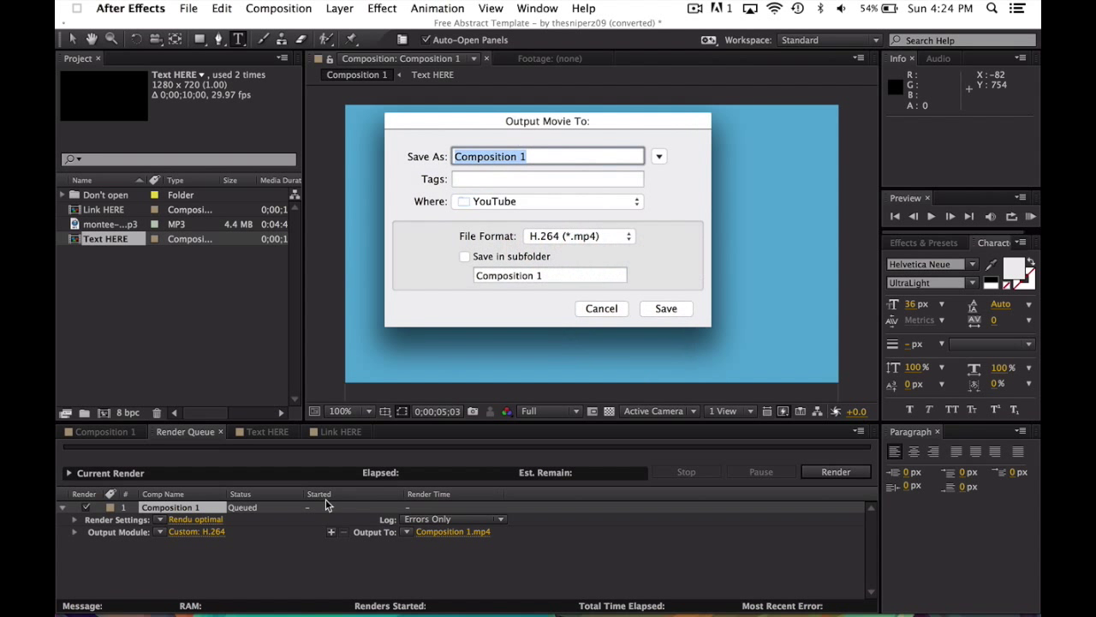
pyautogui.click(596, 154)
pyautogui.moveTo(599, 156); pyautogui.dragTo(432, 139)
pyautogui.write('fl;jsdkf; adjksfl;')
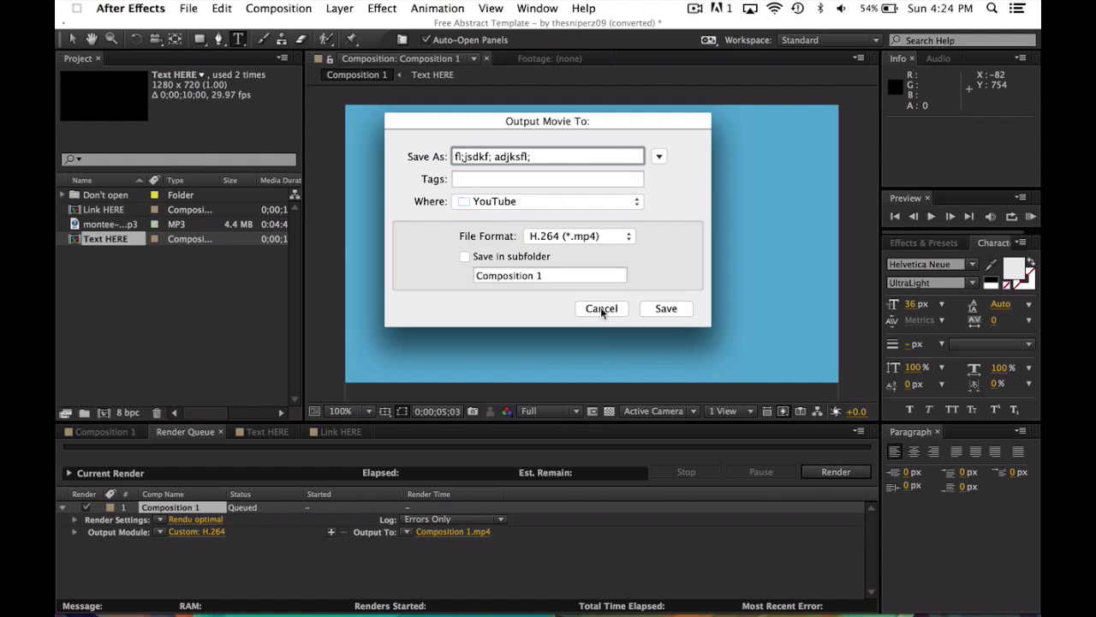
pyautogui.click(667, 309)
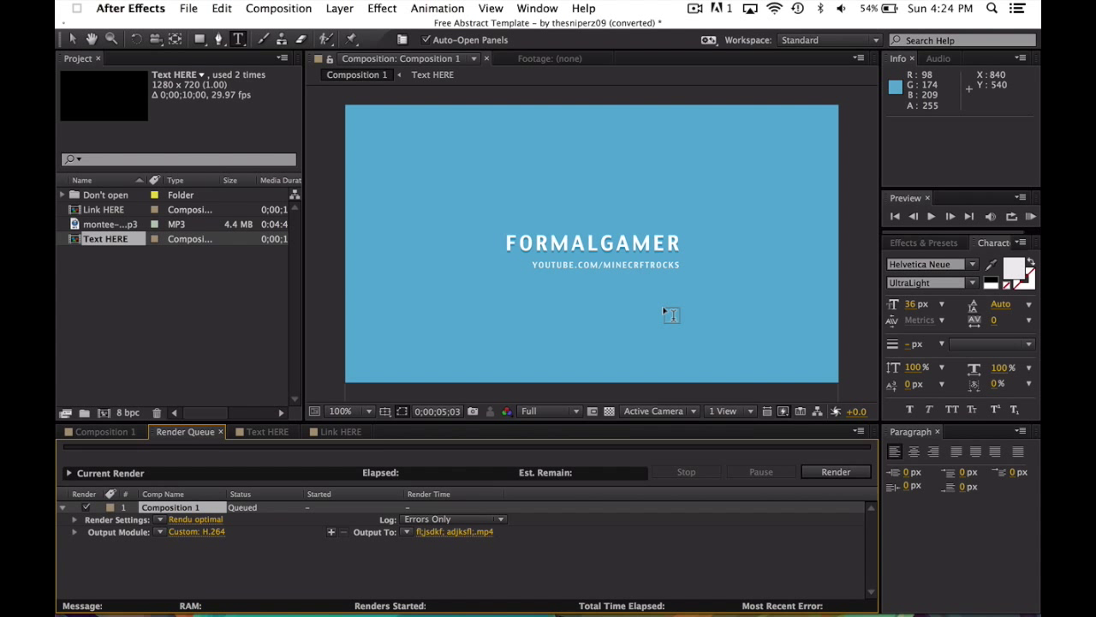
pyautogui.click(835, 472)
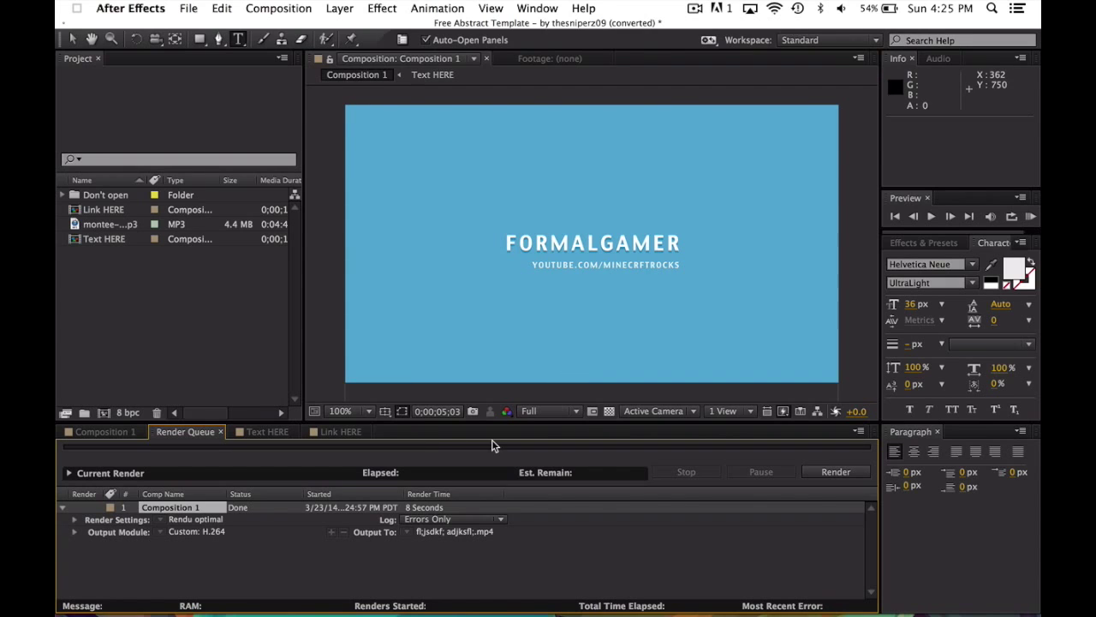
# Step: Hide After Effects after the render finishes and open the Desktop folder in Finder
pyautogui.press('super+h')
pyautogui.doubleClick(994, 53)
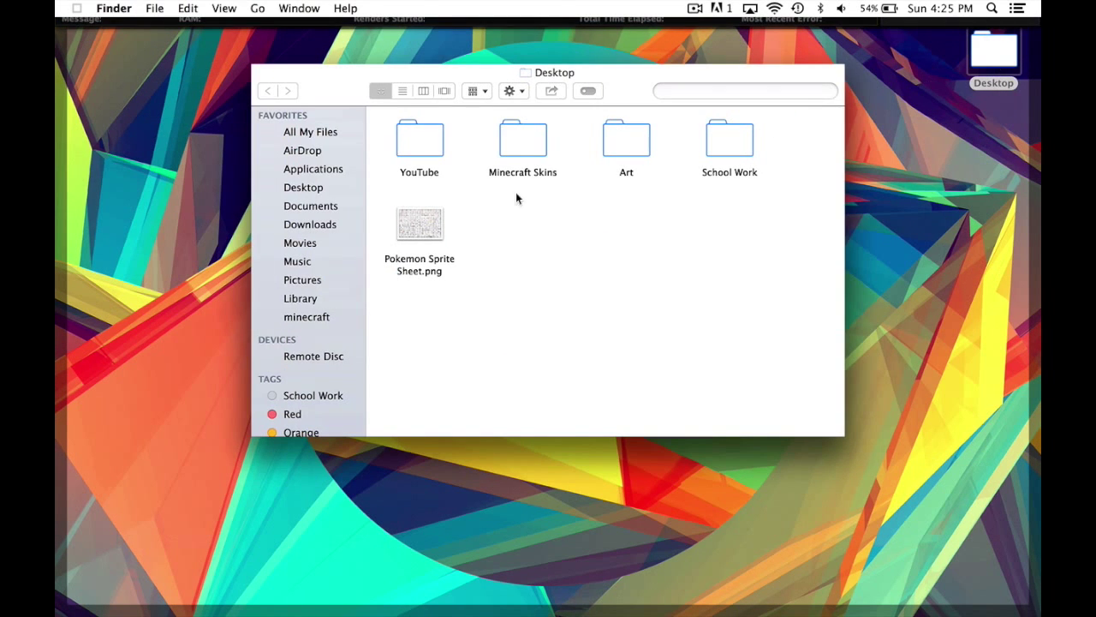
# Step: Play the rendered MP4 from the YouTube folder in QuickTime, then close the folder window
pyautogui.doubleClick(419, 141)
pyautogui.scroll(-2, 522, 394)
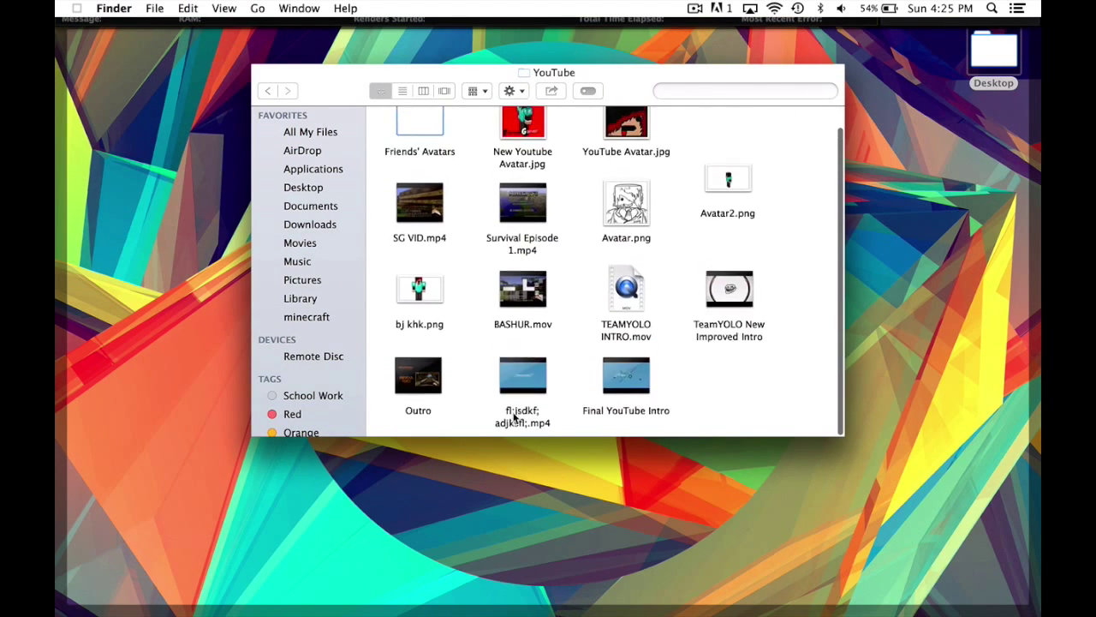
pyautogui.doubleClick(522, 388)
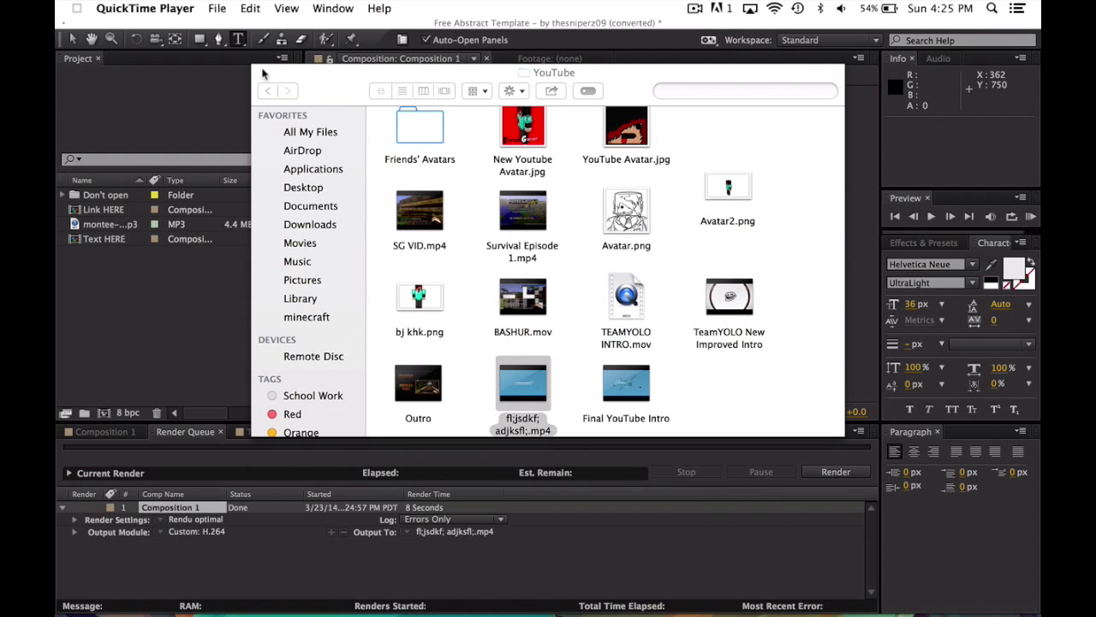
pyautogui.click(264, 73)
pyautogui.click(695, 8)
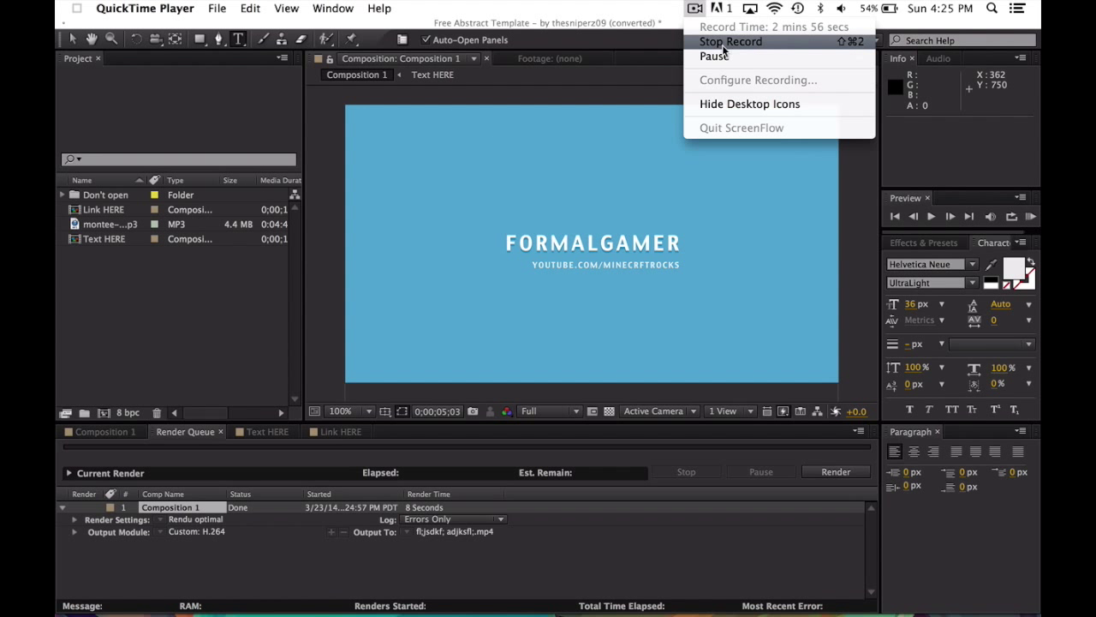